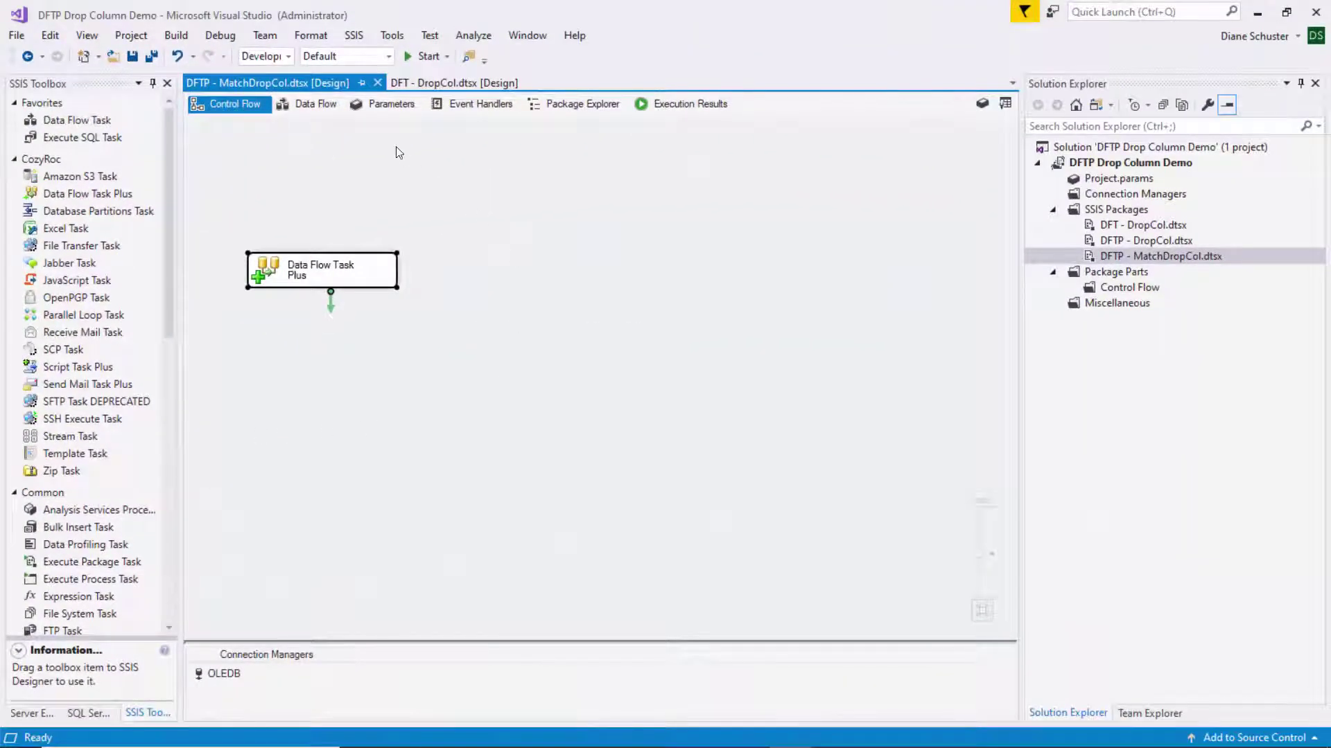
Show the package's data flow and select the OLE DB Destination component.
left_click(315, 105)
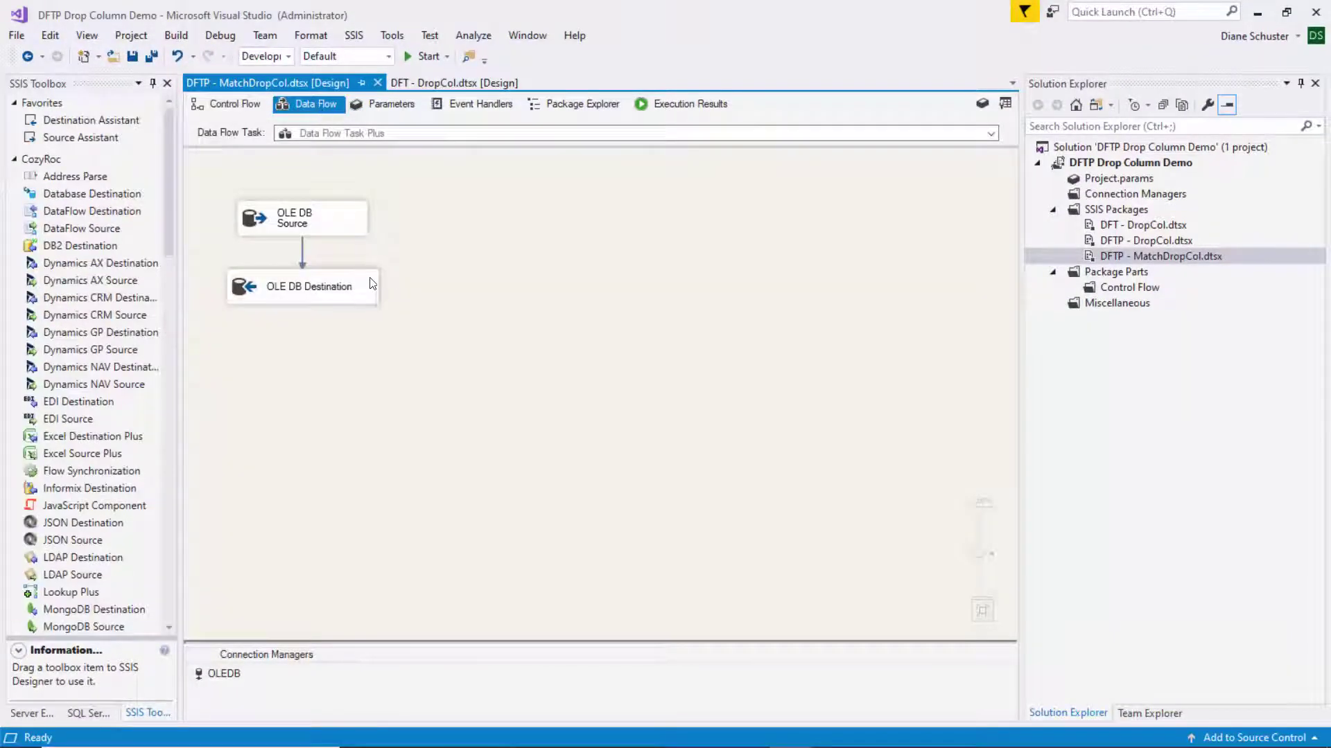
left_click(371, 284)
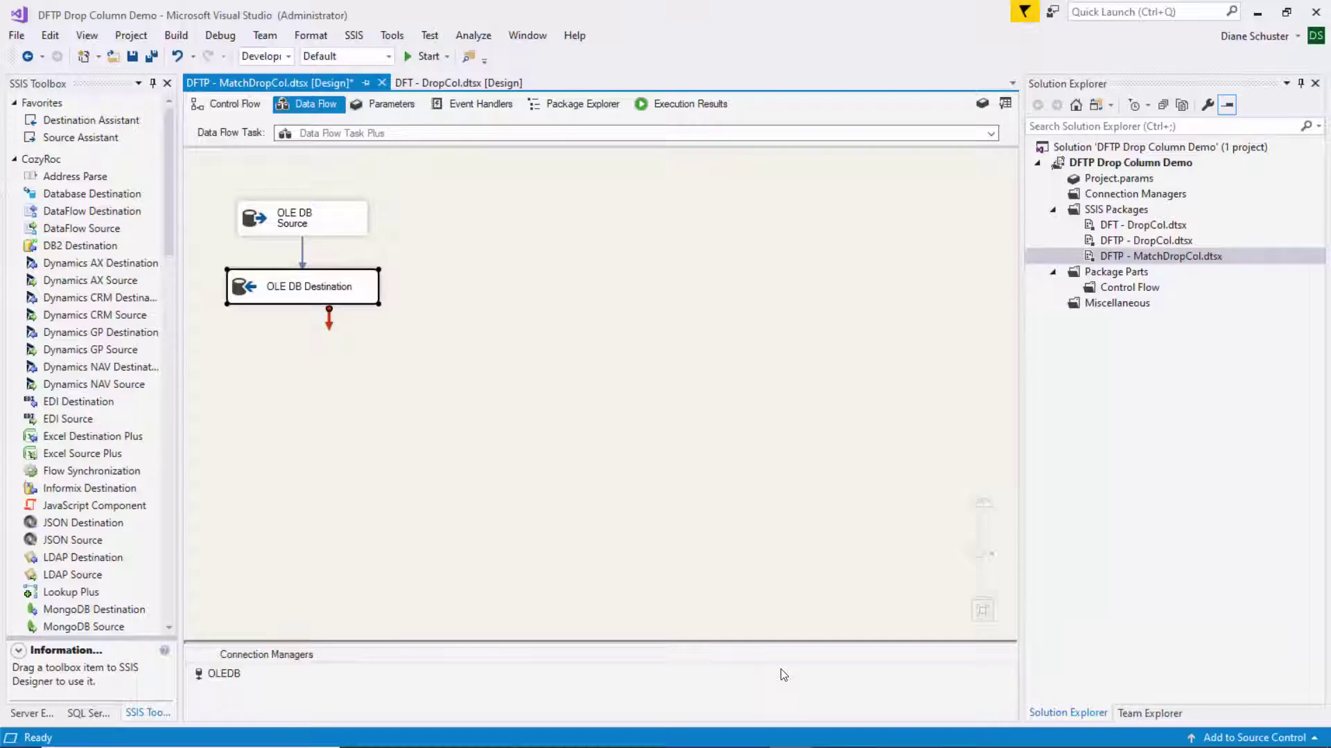
Run the MatchDropCol package, copying 3 rows from OLE DB Source to OLE DB Destination.
left_click(424, 59)
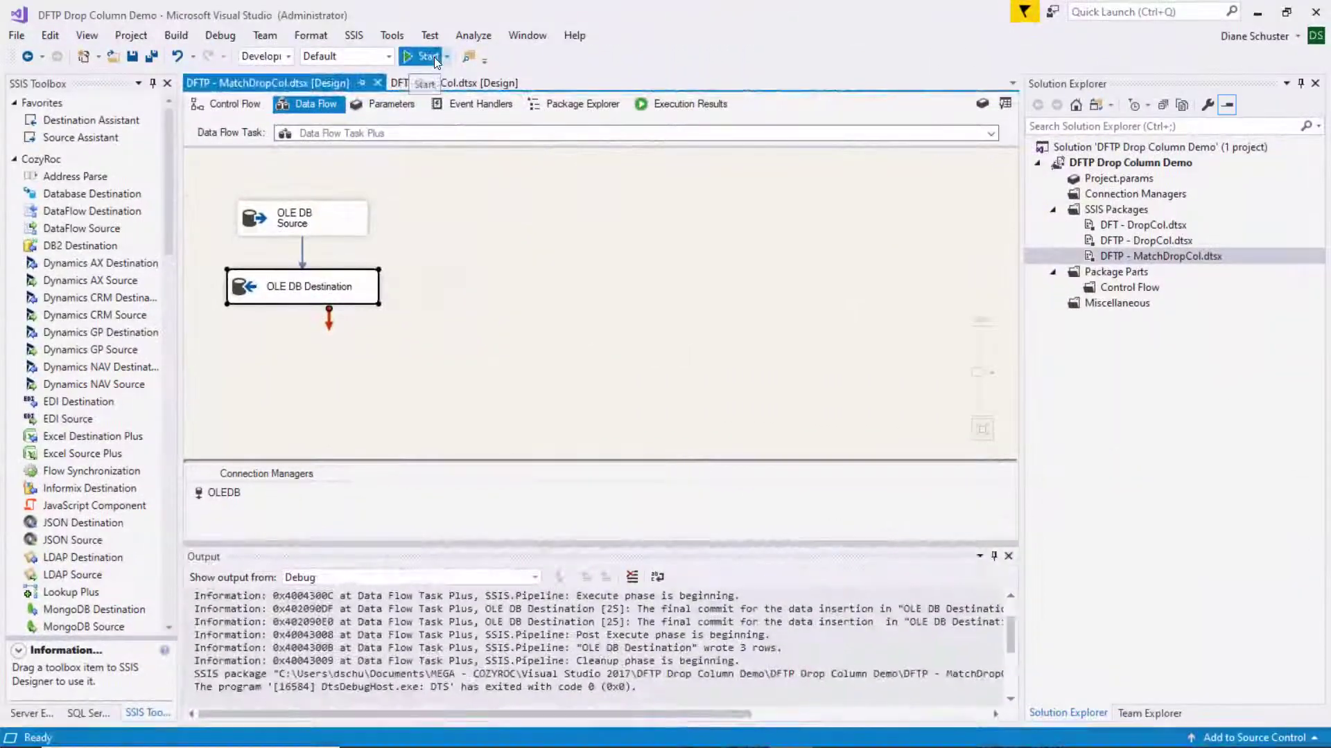
left_click(429, 56)
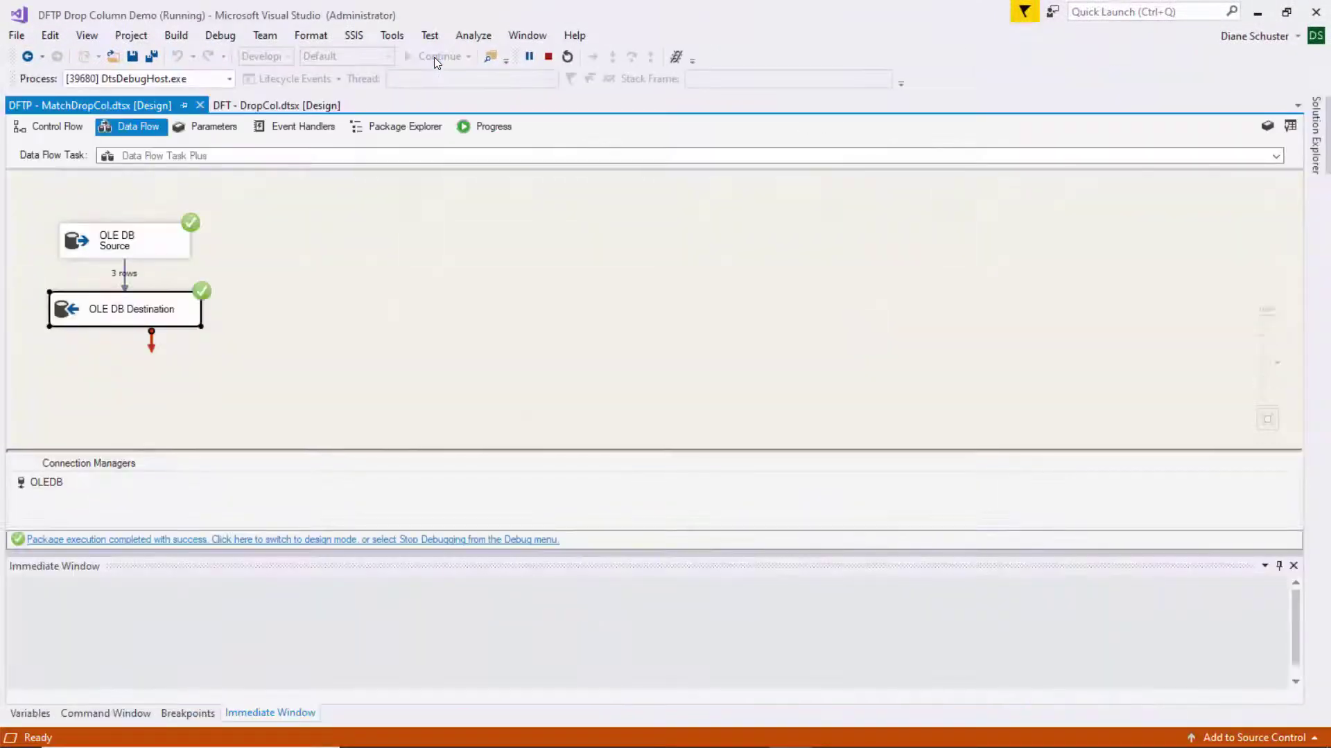